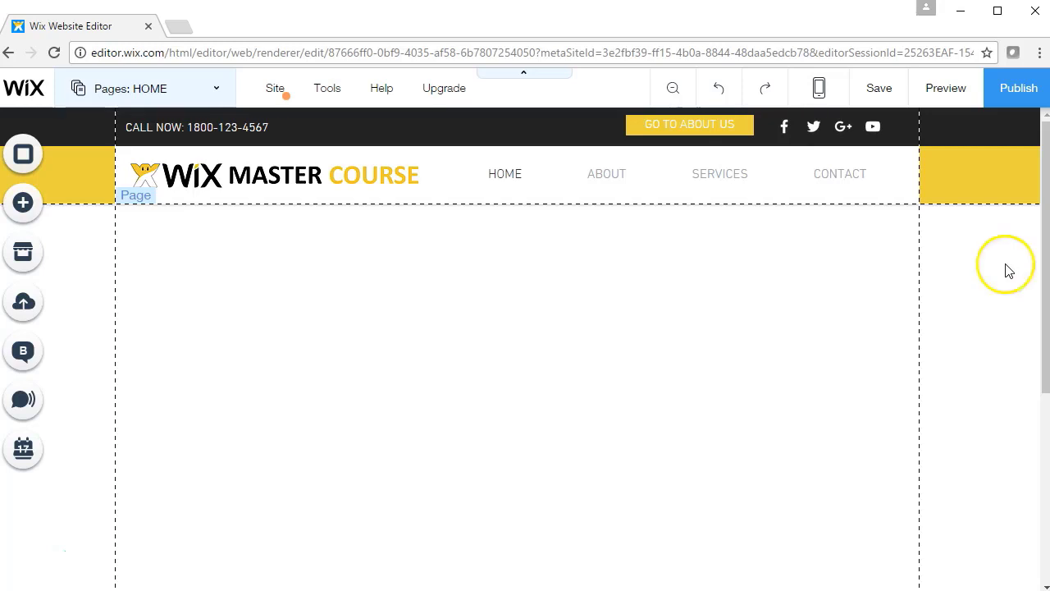
# Set the home page's background to the yellow site colour #EDD23B
pyautogui.click(974, 334)
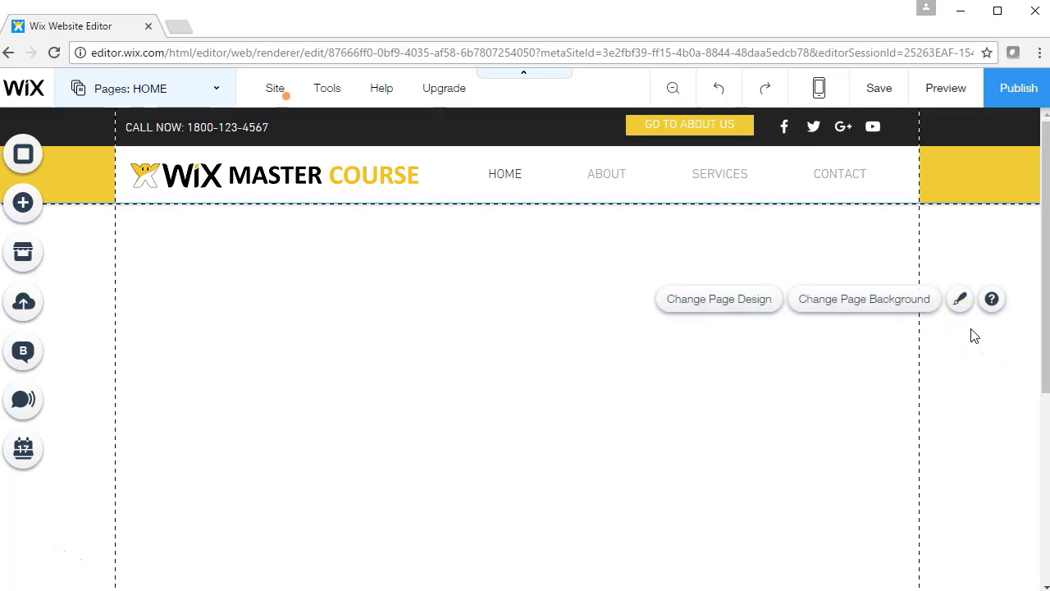
pyautogui.click(872, 300)
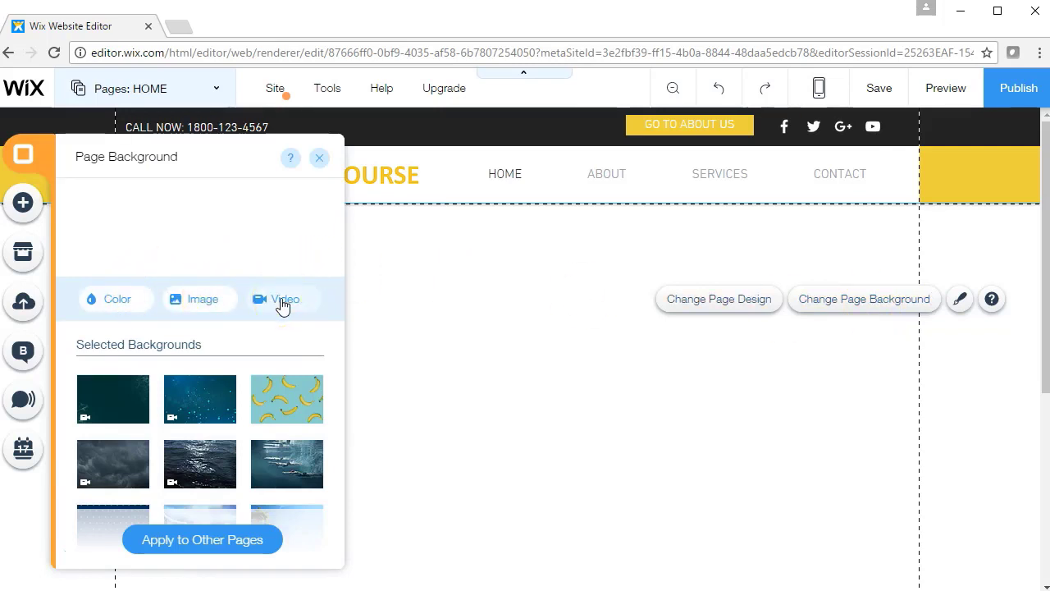
pyautogui.click(108, 298)
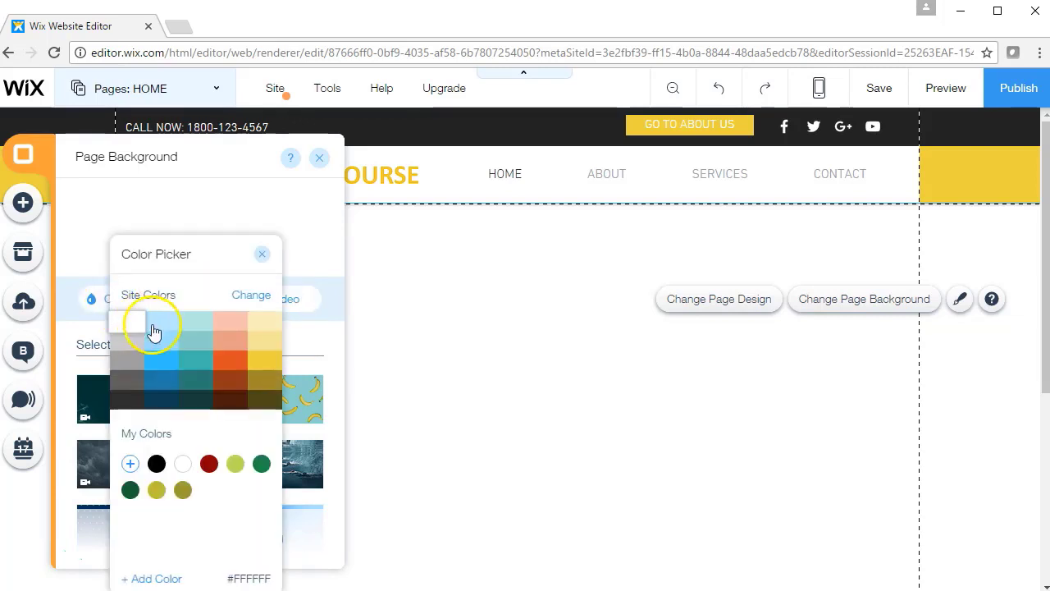
pyautogui.click(275, 366)
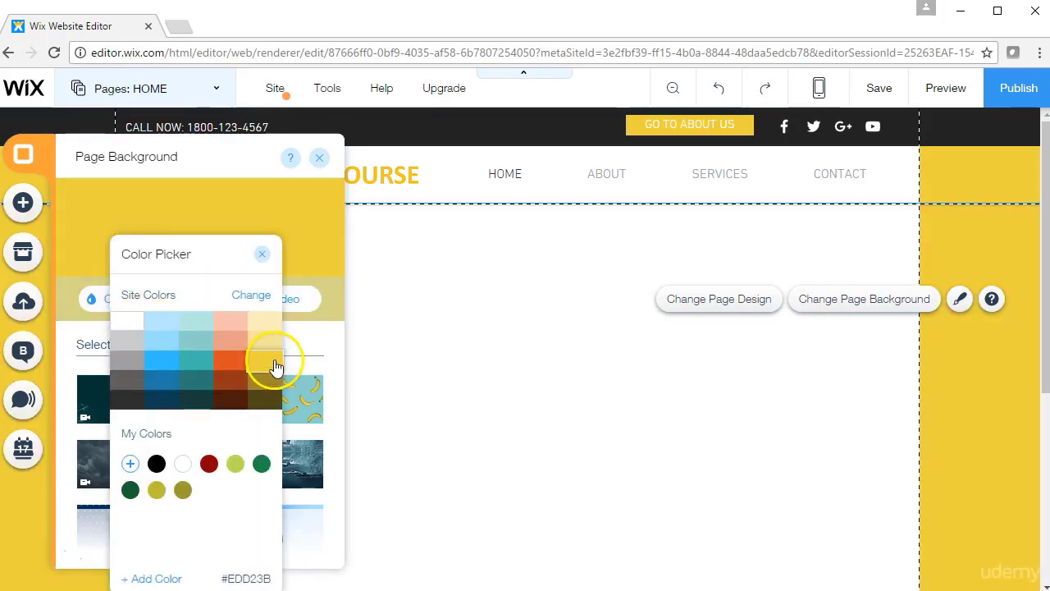
pyautogui.click(262, 254)
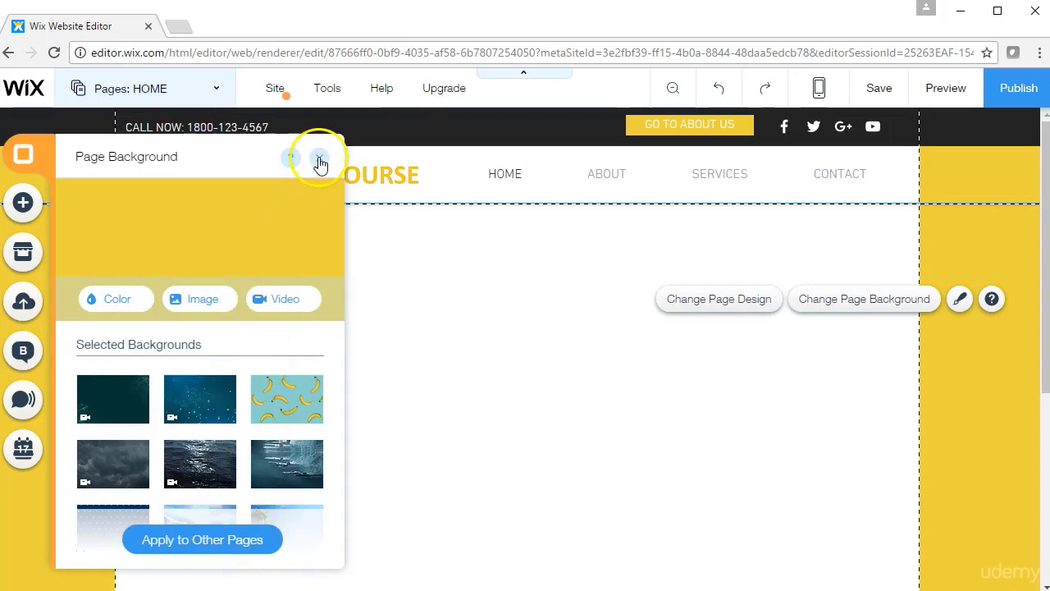
pyautogui.click(319, 158)
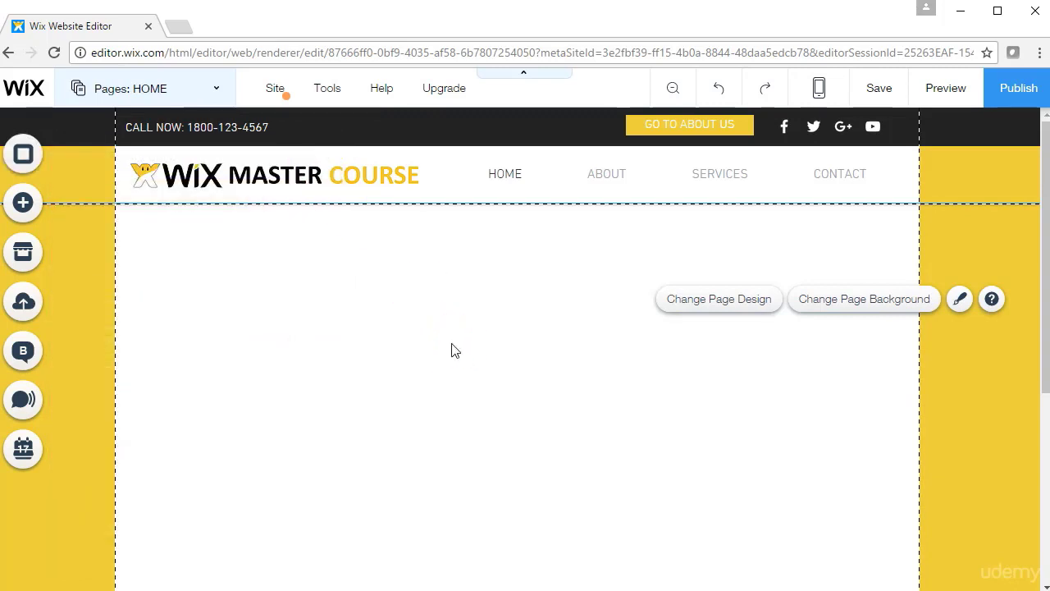
# Try the No Color and grey themed page designs, settling on the solid white design for the page's content area
pyautogui.click(393, 375)
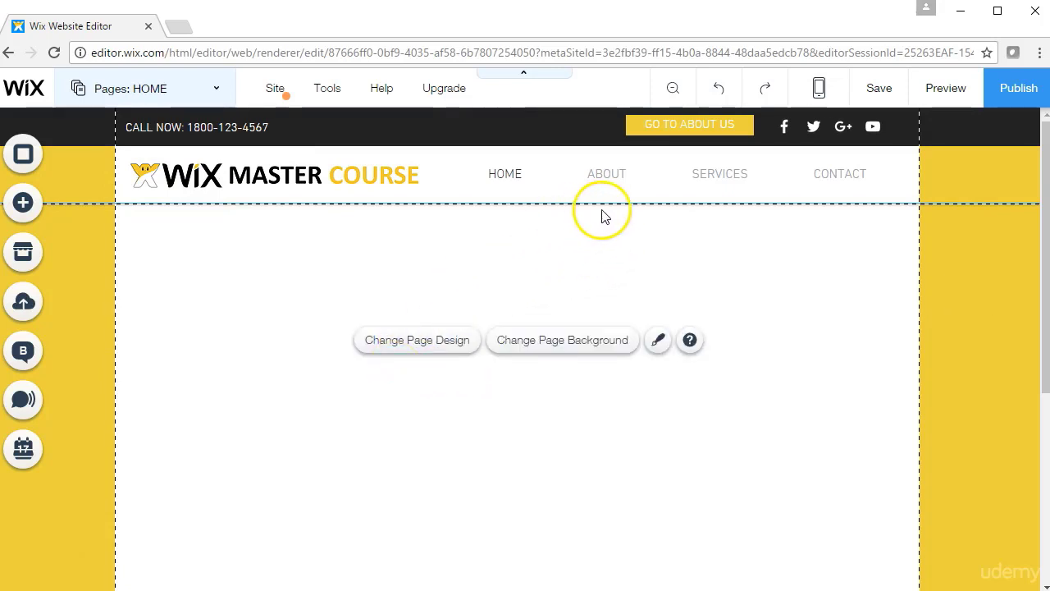
pyautogui.moveTo(1043, 324)
pyautogui.mouseDown()
pyautogui.moveTo(1031, 468)
pyautogui.moveTo(1041, 540)
pyautogui.moveTo(1045, 328)
pyautogui.mouseUp()
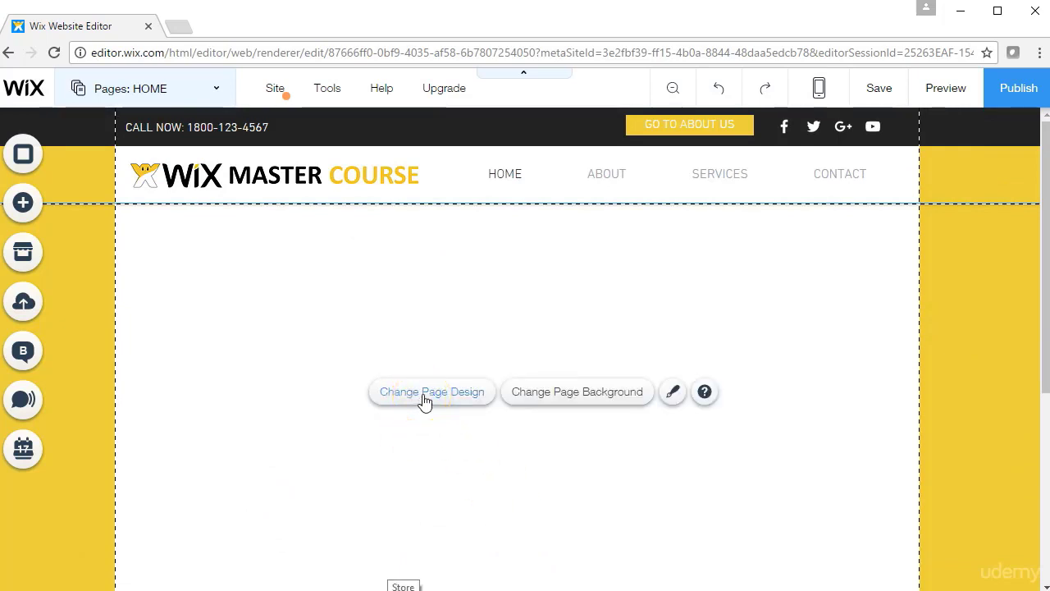
pyautogui.click(424, 400)
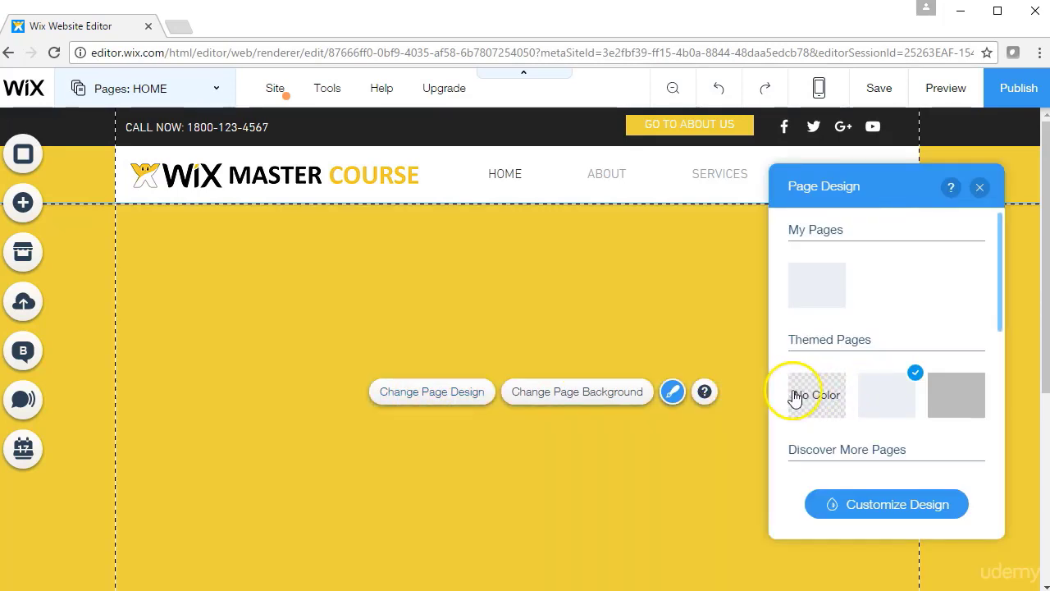
pyautogui.click(806, 396)
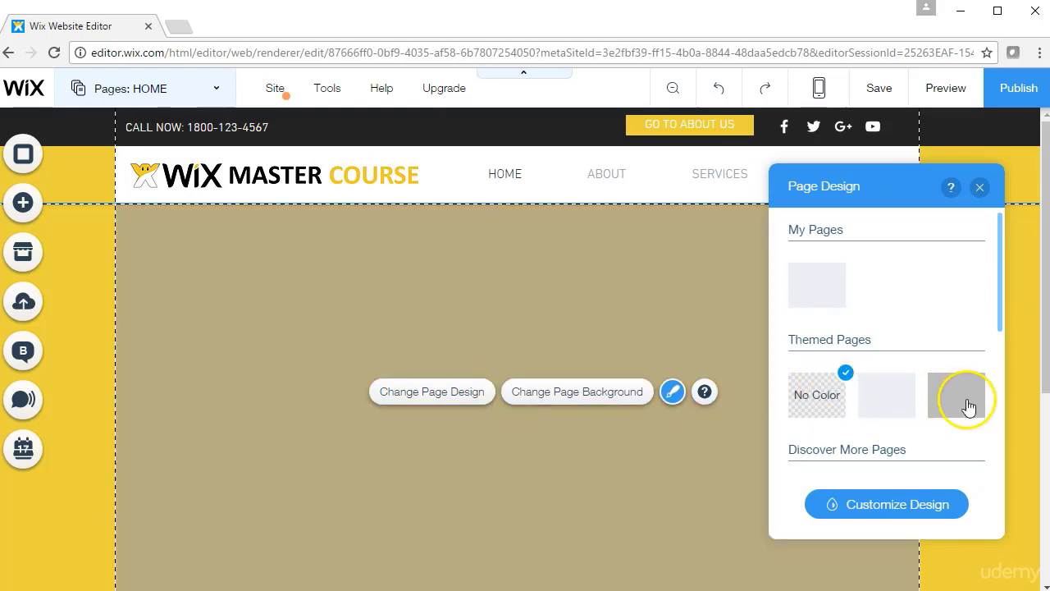
pyautogui.click(957, 395)
pyautogui.scroll(-1, 1000, 312)
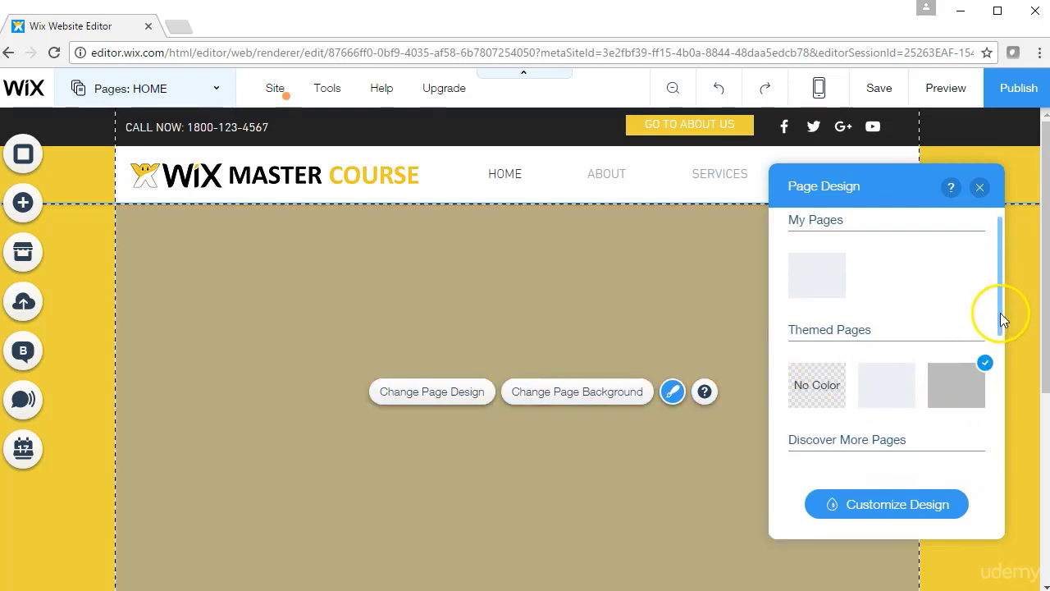
pyautogui.moveTo(1000, 312); pyautogui.dragTo(996, 418)
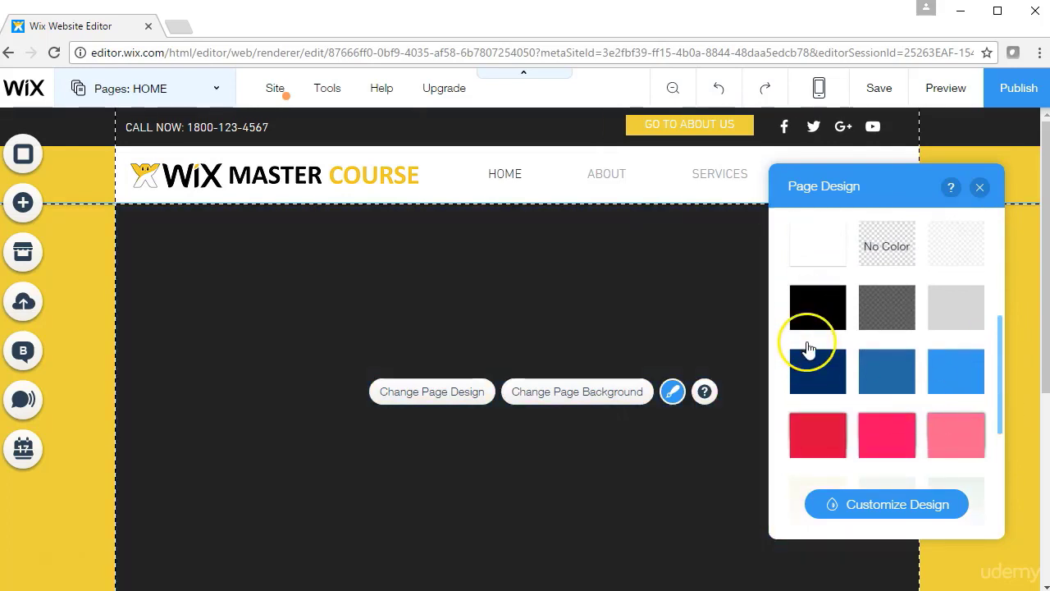
pyautogui.click(810, 365)
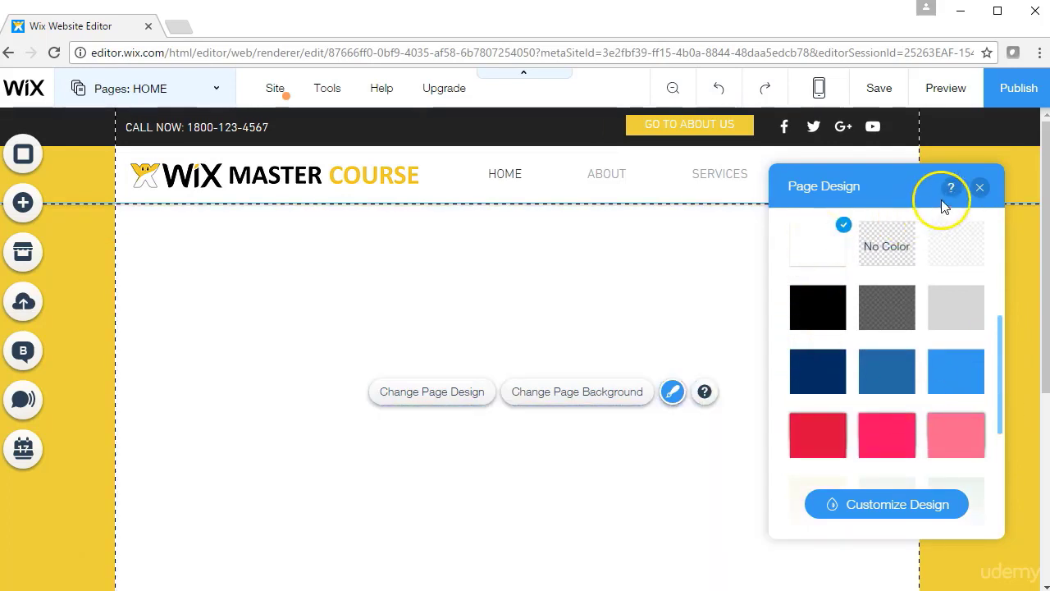
pyautogui.click(976, 186)
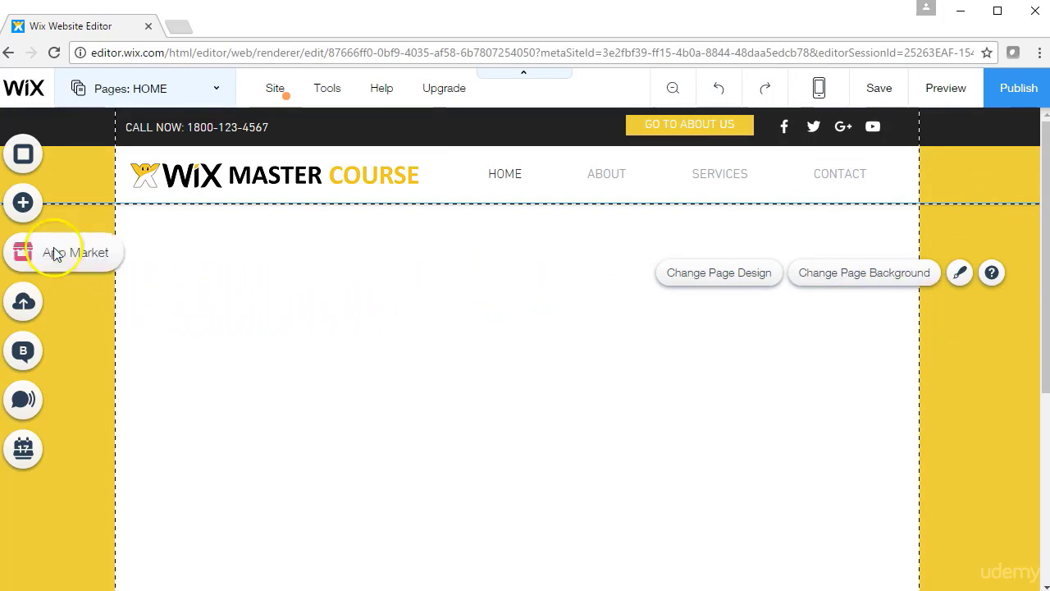
# Add a Classic (Black) strip to the home page directly below the header
pyautogui.click(23, 205)
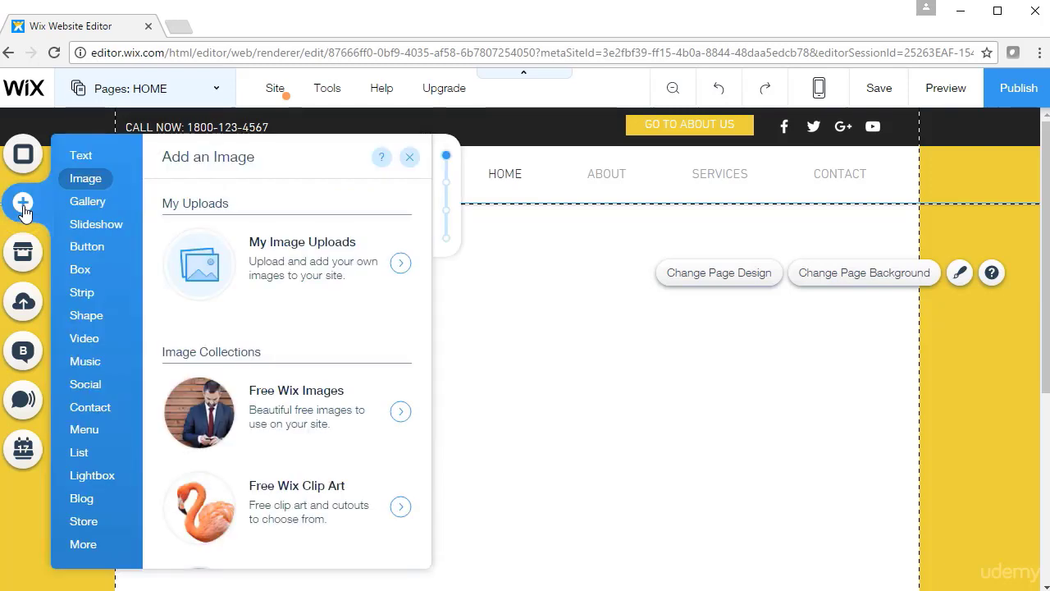
pyautogui.click(82, 293)
pyautogui.click(215, 279)
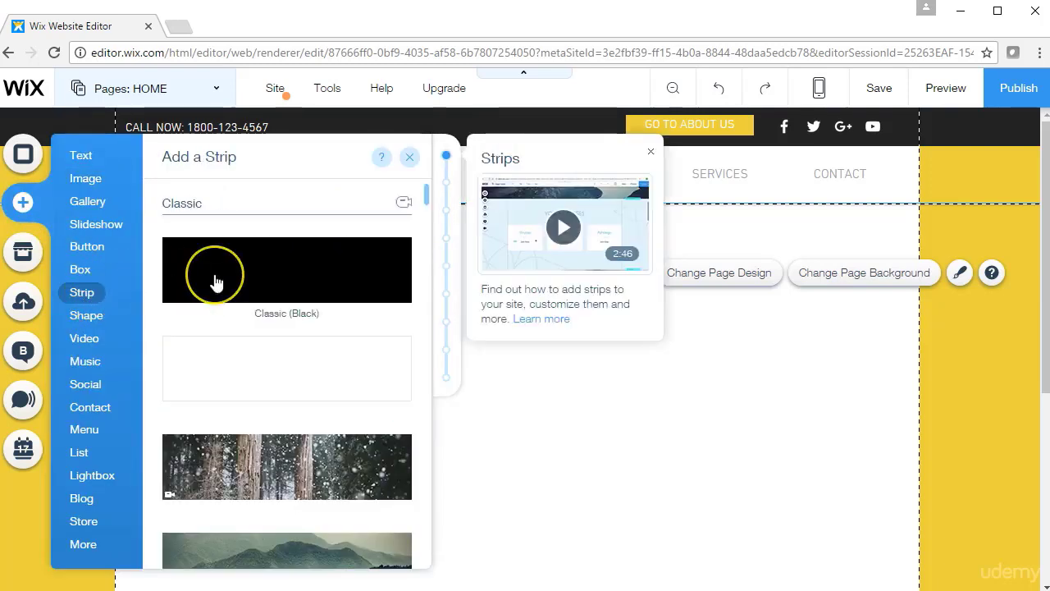
pyautogui.click(214, 279)
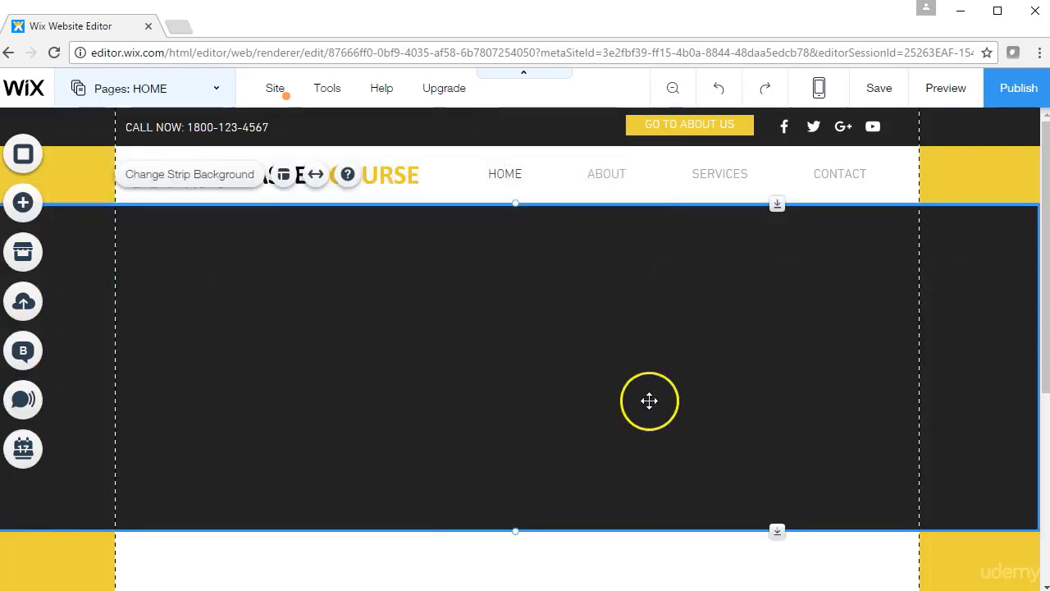
pyautogui.click(853, 556)
pyautogui.click(753, 362)
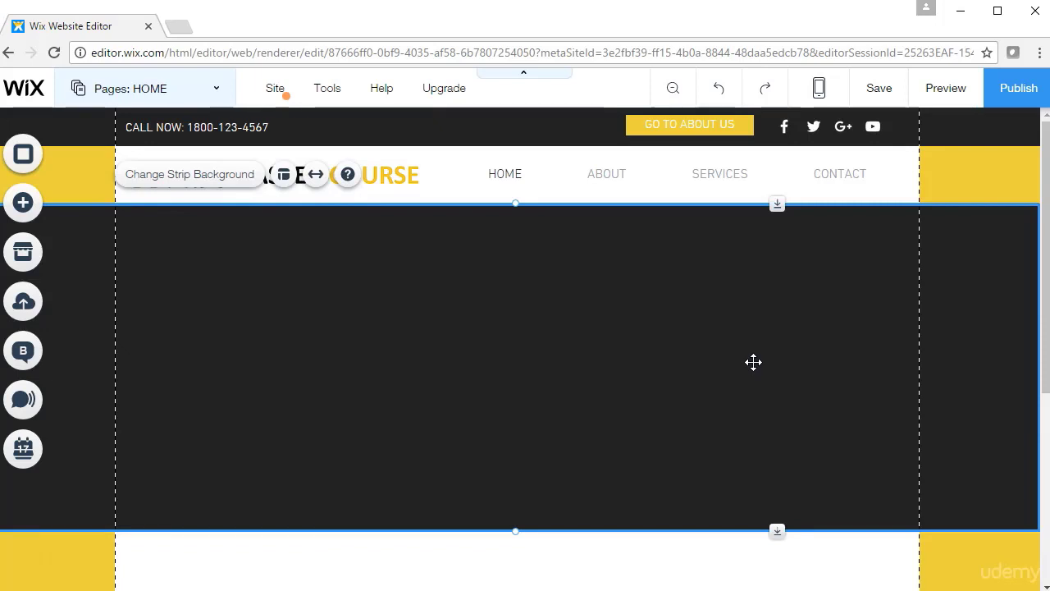
pyautogui.click(985, 537)
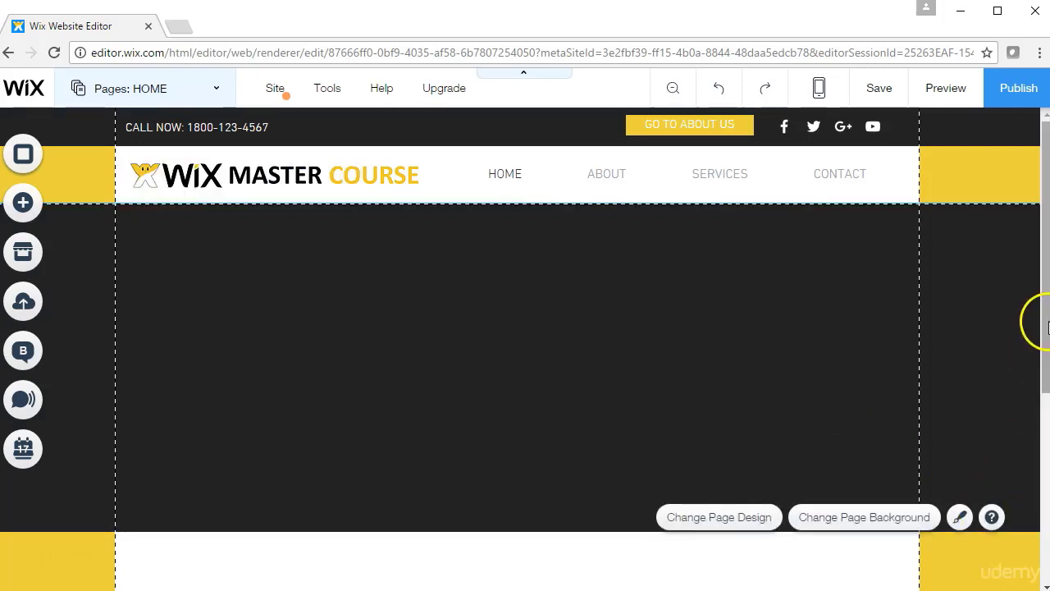
pyautogui.scroll(-1, 1044, 346)
pyautogui.moveTo(1047, 352)
pyautogui.mouseDown()
pyautogui.moveTo(1038, 492)
pyautogui.moveTo(1045, 332)
pyautogui.mouseUp()
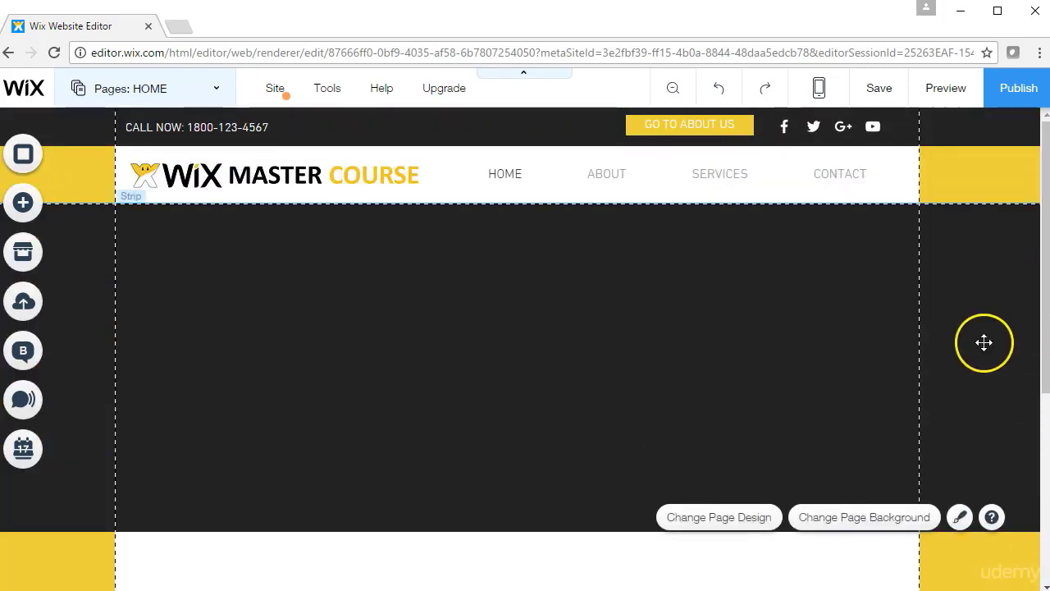
# Change the black strip's background to the light grey site colour #CCCCCC
pyautogui.click(651, 307)
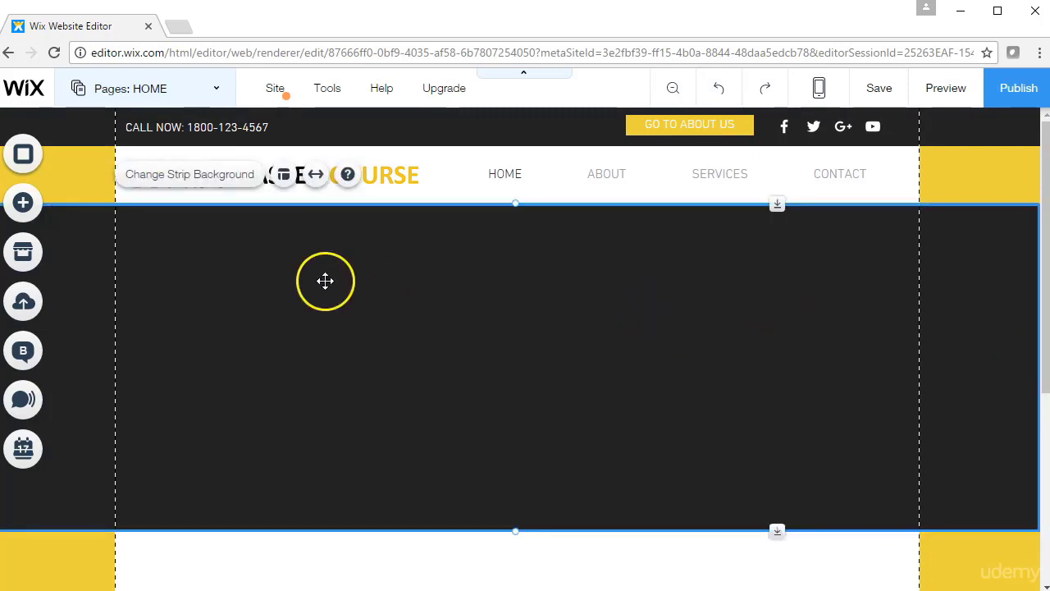
pyautogui.click(189, 180)
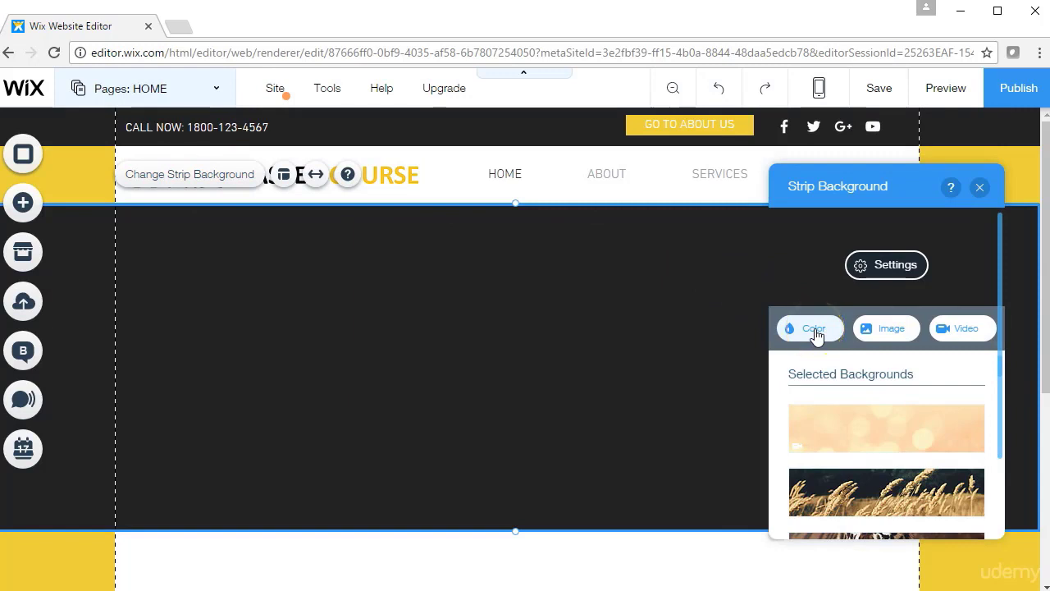
pyautogui.click(869, 332)
pyautogui.click(953, 330)
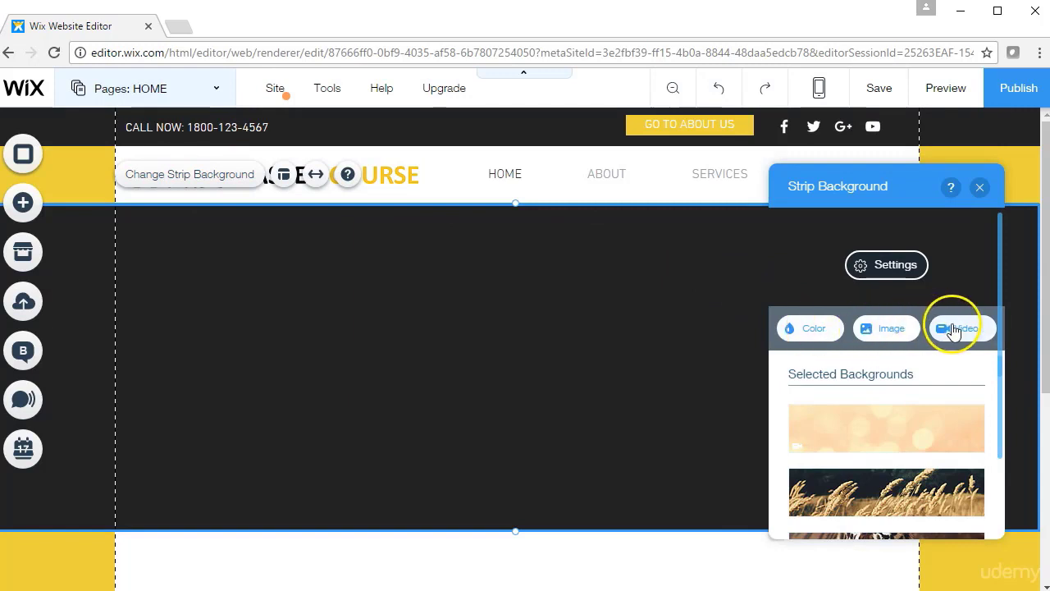
pyautogui.click(823, 329)
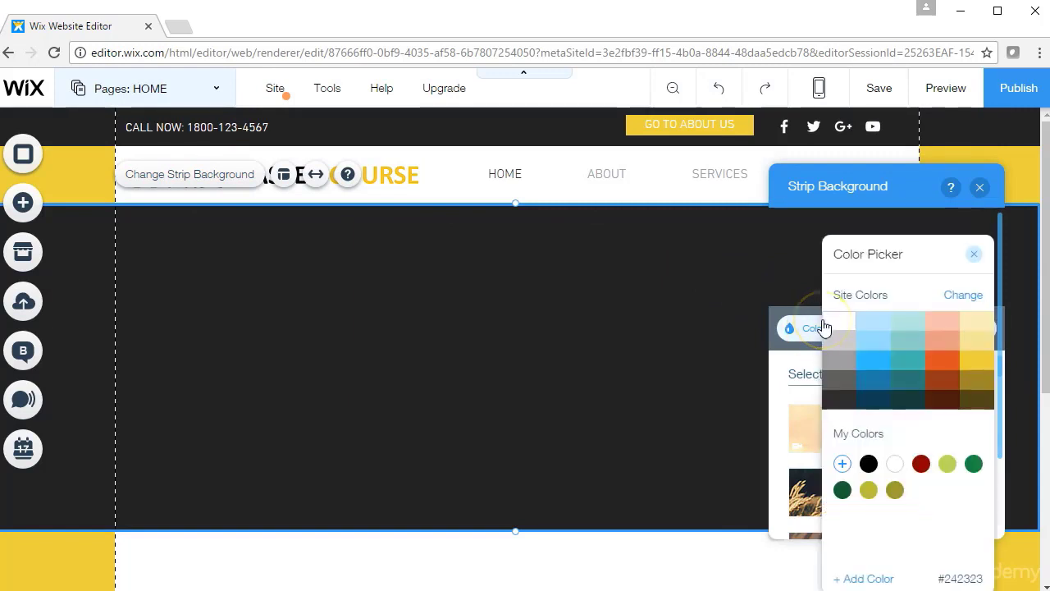
pyautogui.click(839, 350)
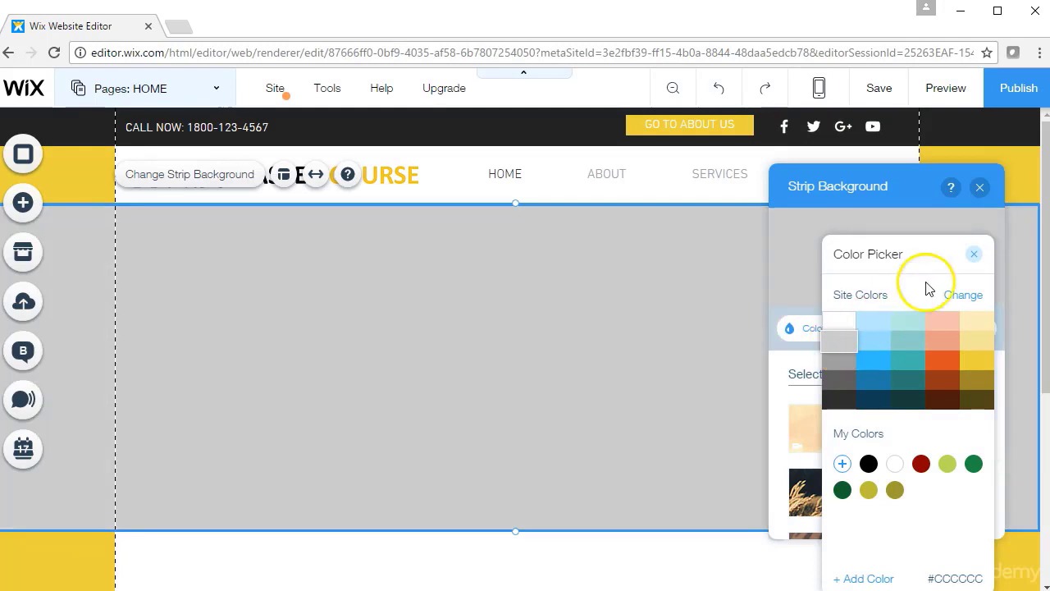
pyautogui.click(973, 254)
pyautogui.click(980, 189)
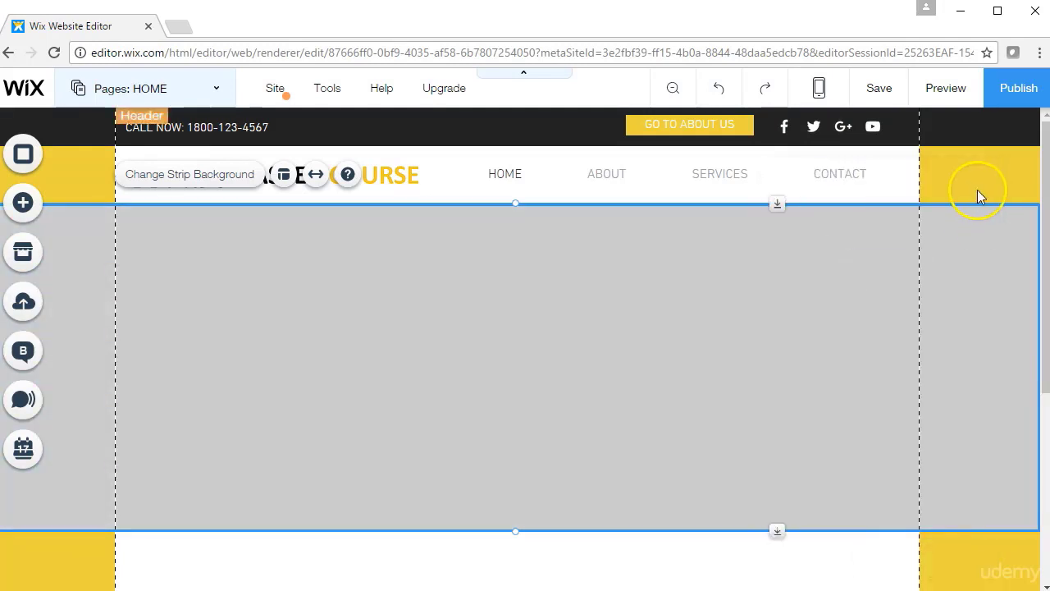
# Add a second Classic (Black) strip between the grey strip and the footer
pyautogui.click(43, 216)
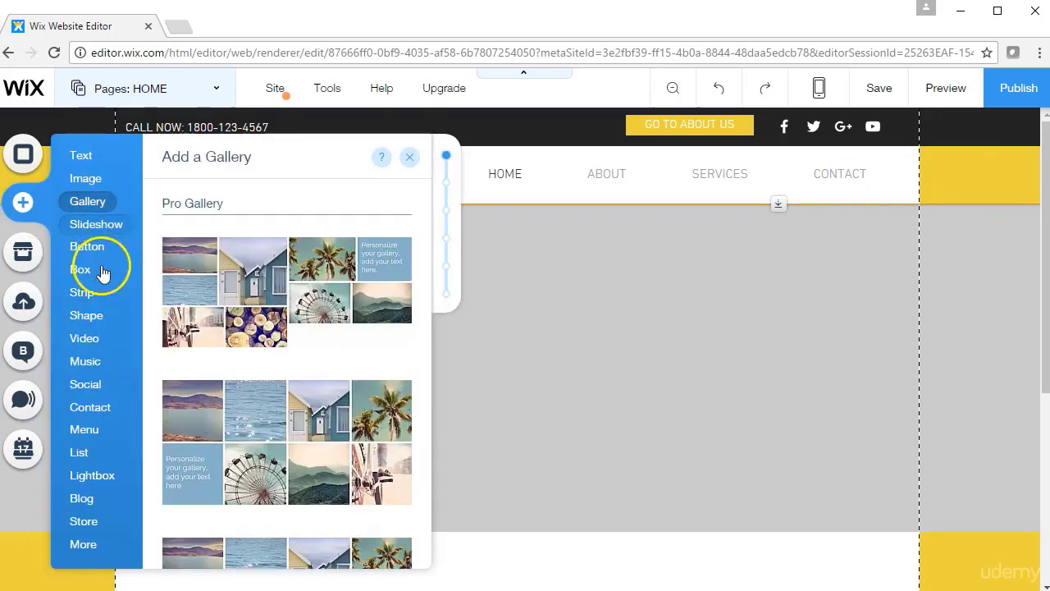
pyautogui.click(105, 292)
pyautogui.click(207, 288)
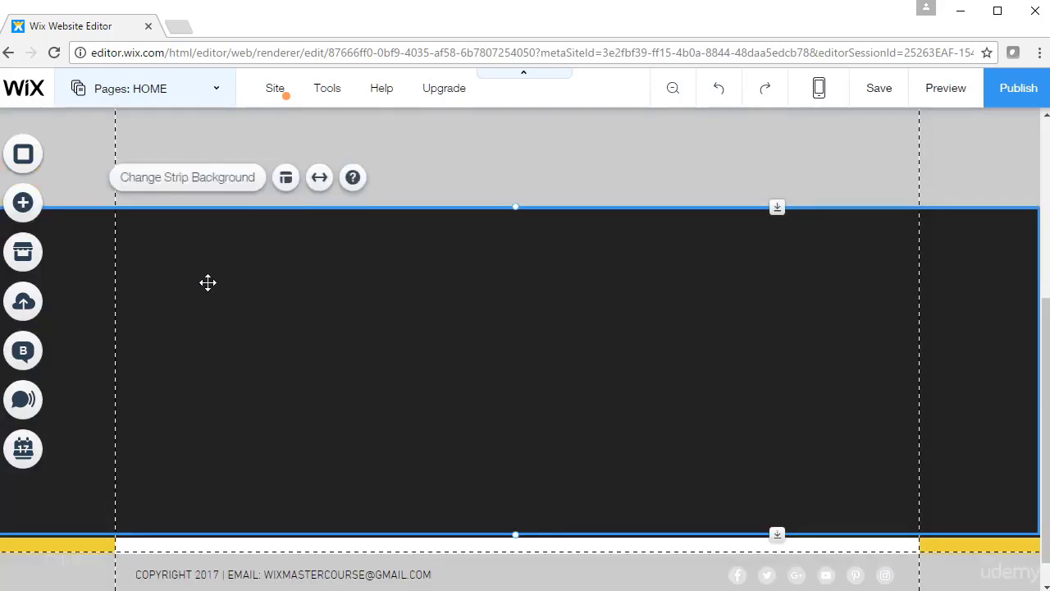
pyautogui.click(742, 419)
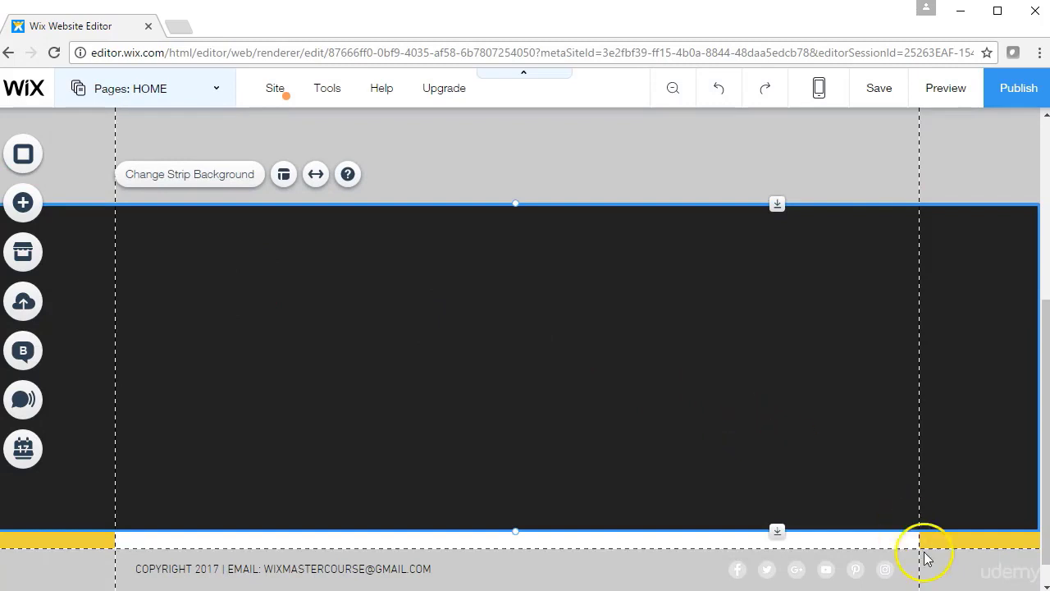
pyautogui.click(954, 550)
# Set the second strip's background to the free Wix image of birds flying in a blue sky
pyautogui.click(483, 305)
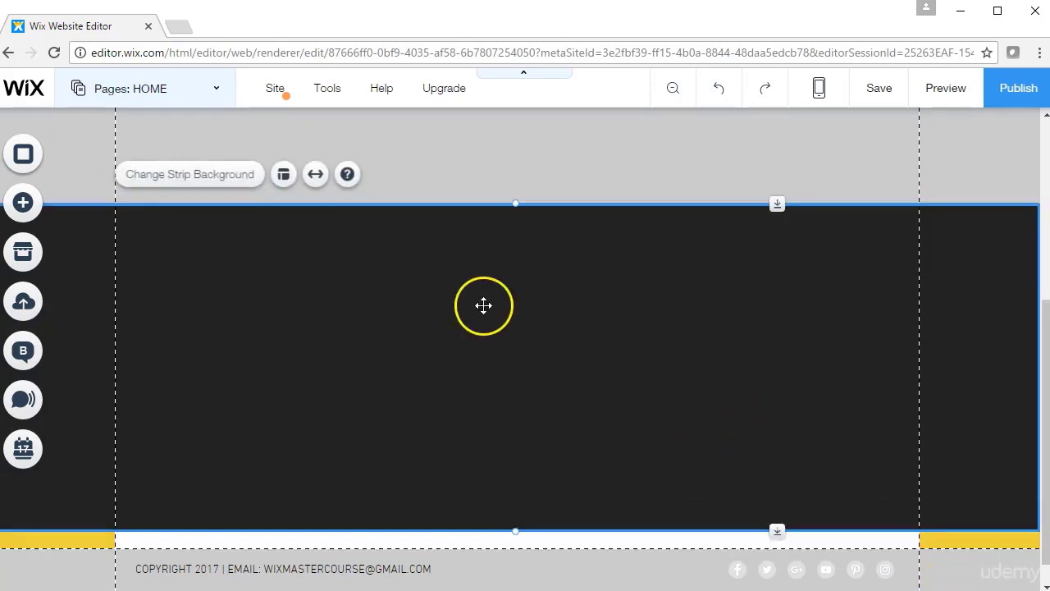
pyautogui.click(190, 175)
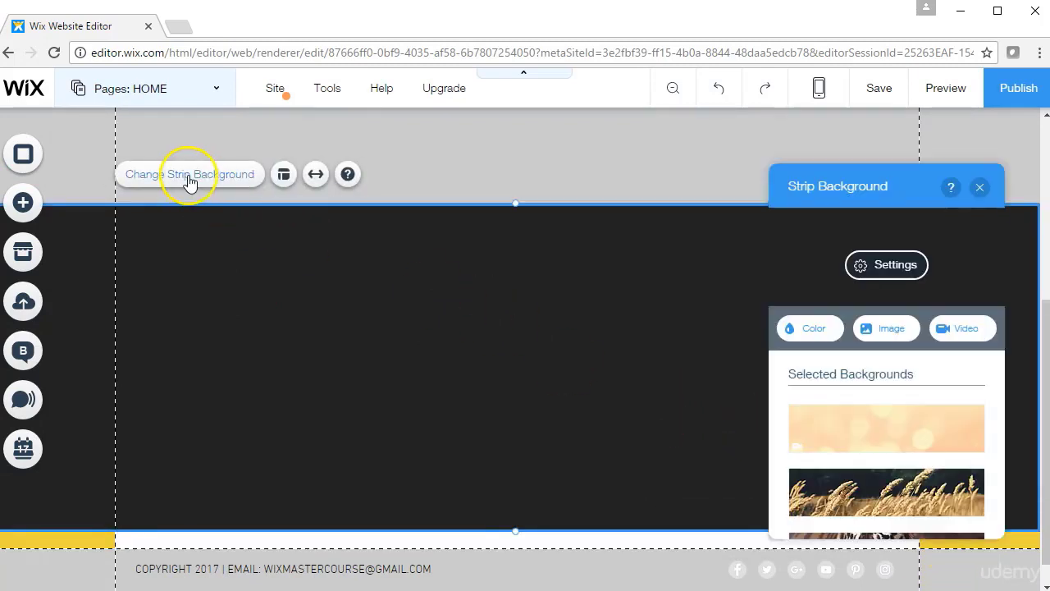
pyautogui.click(905, 341)
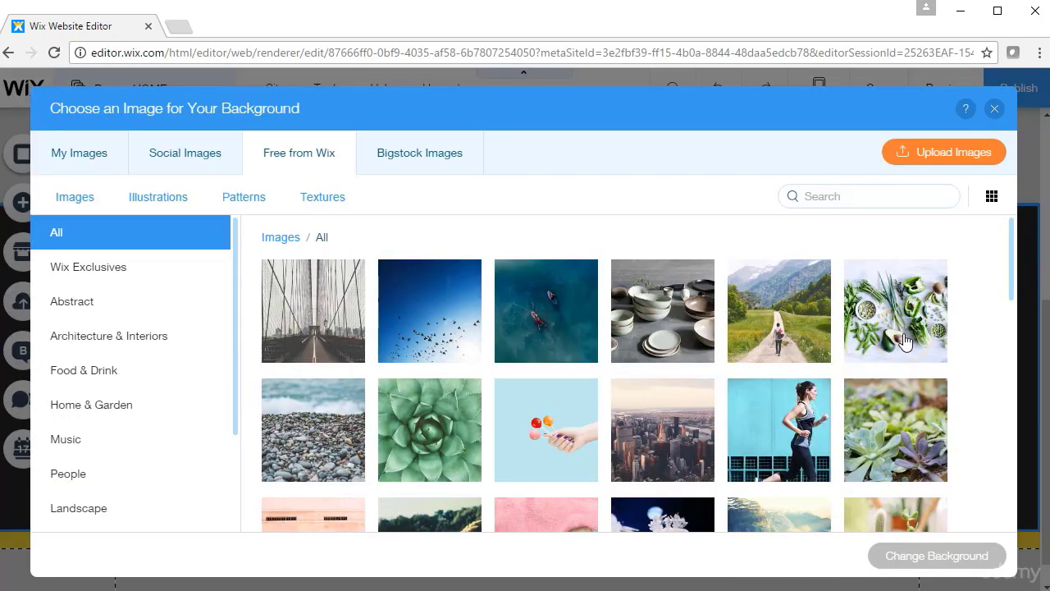
pyautogui.click(455, 276)
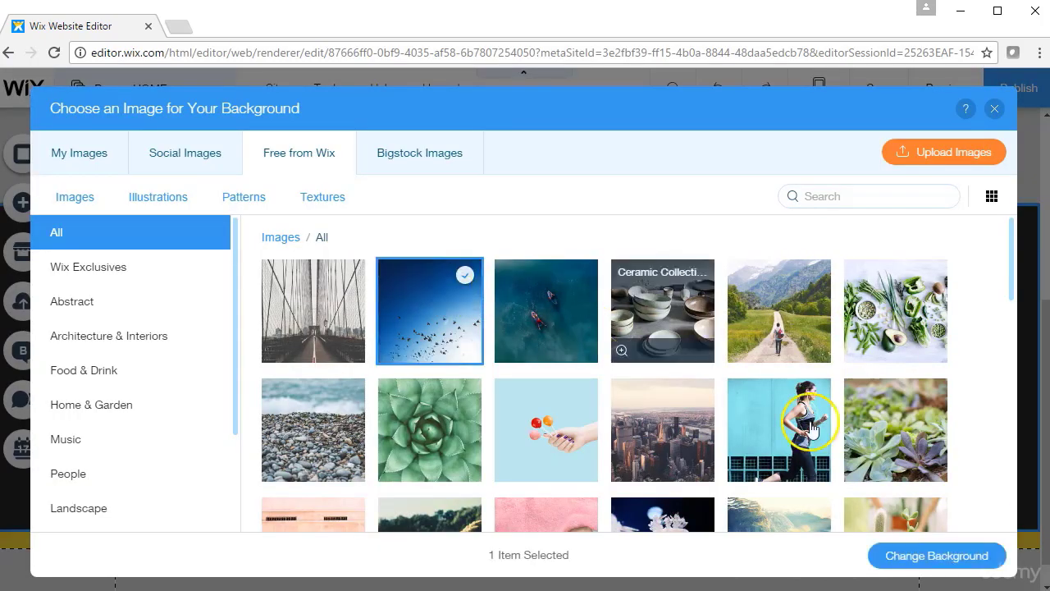
pyautogui.click(979, 556)
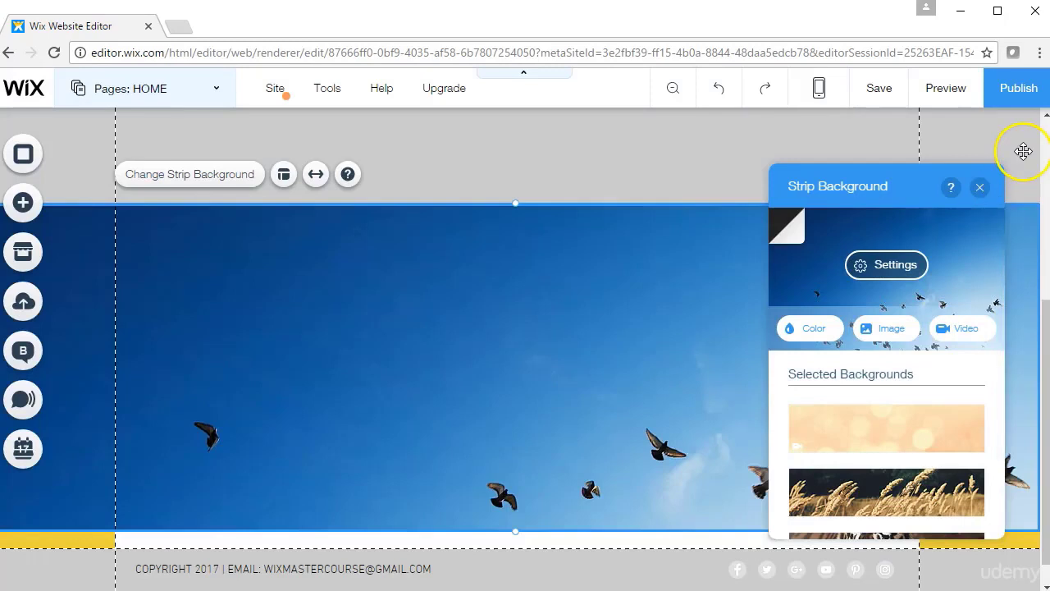
pyautogui.click(1022, 157)
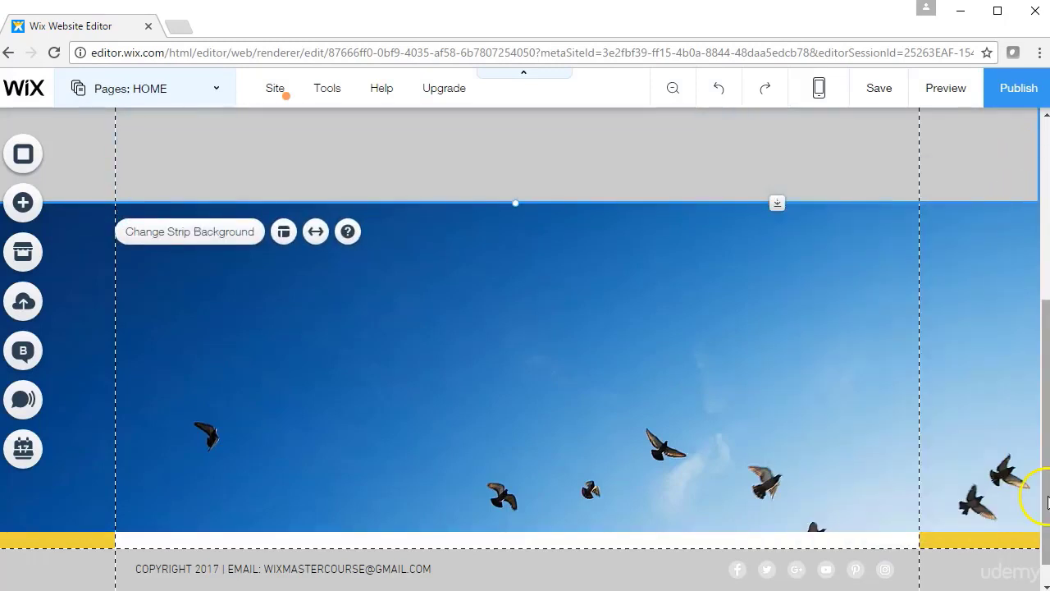
# Review how the grey strip and the bird image strip fill the home page between the header and footer
pyautogui.scroll(4, 1048, 502)
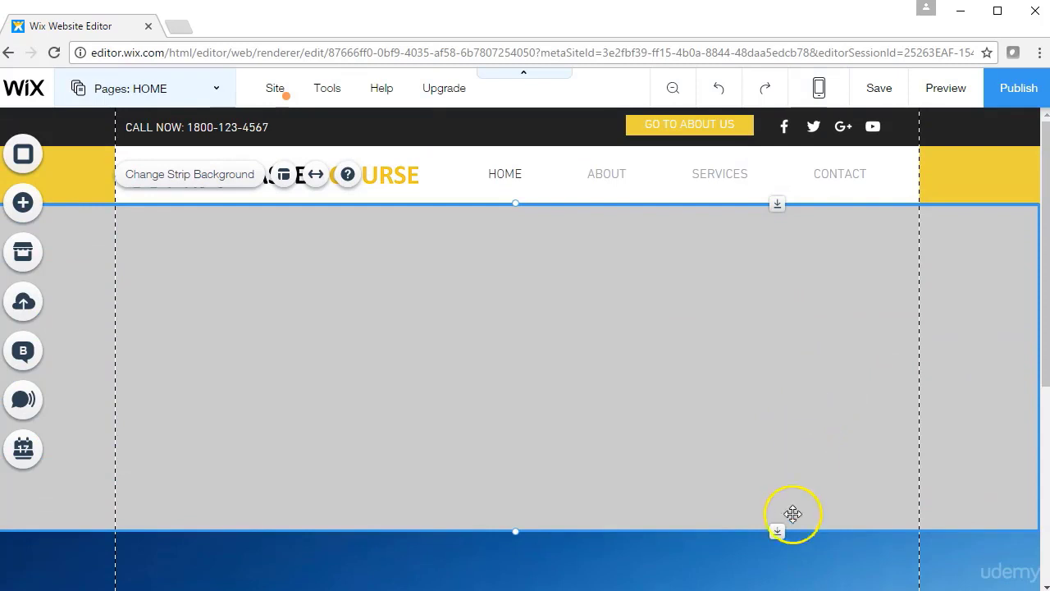
pyautogui.click(998, 190)
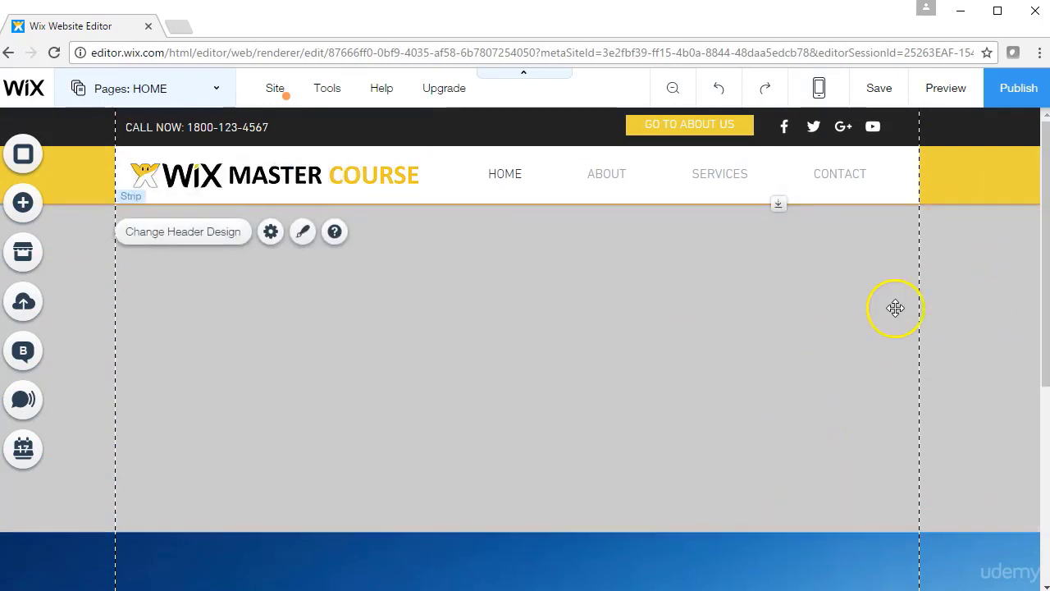
pyautogui.click(755, 330)
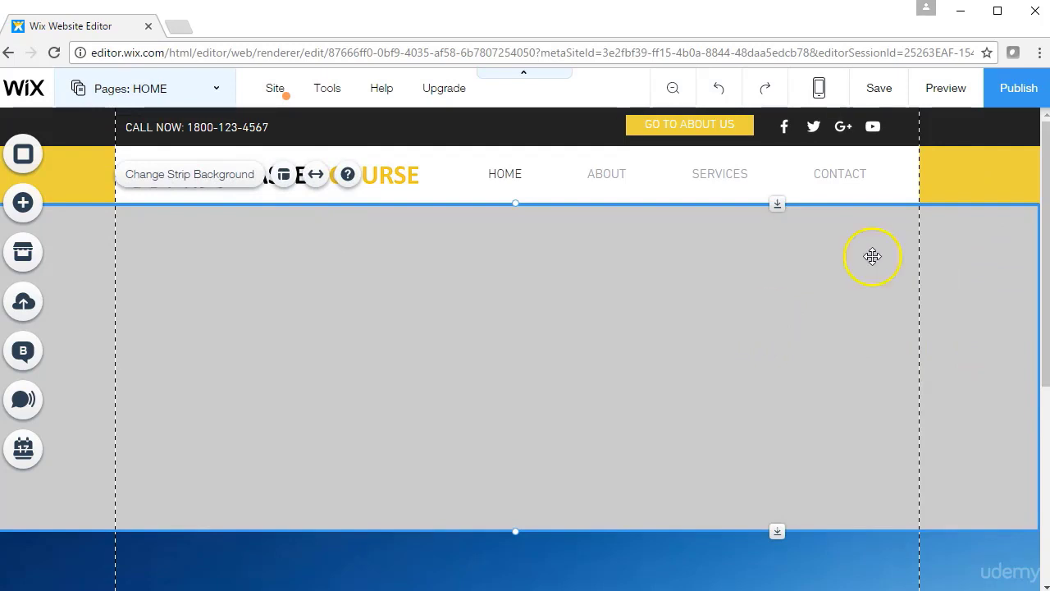
pyautogui.moveTo(1045, 285); pyautogui.dragTo(1031, 450)
pyautogui.click(680, 368)
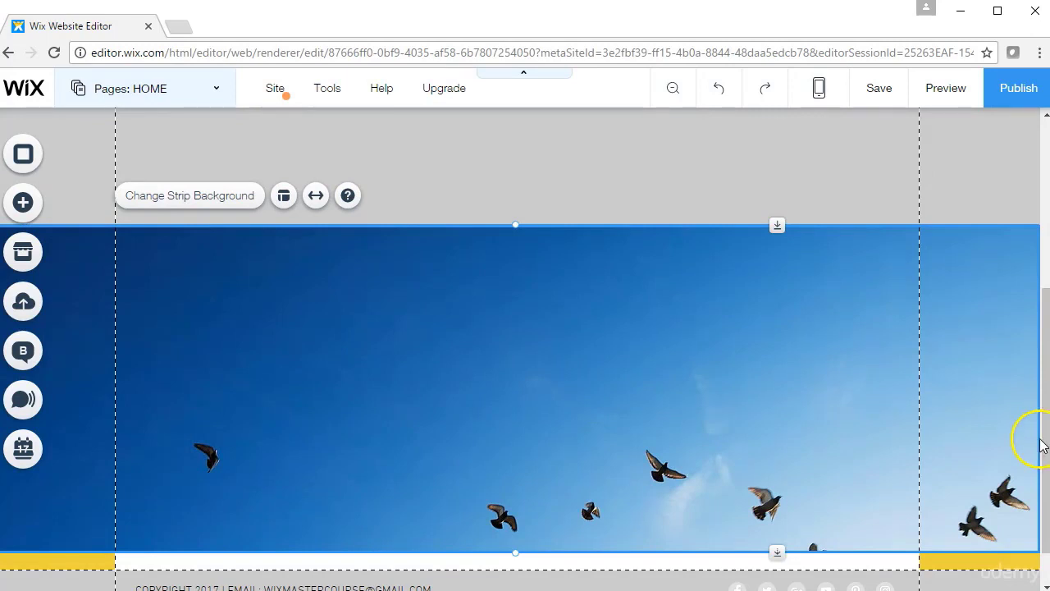
pyautogui.moveTo(1041, 445); pyautogui.dragTo(1008, 225)
pyautogui.click(976, 182)
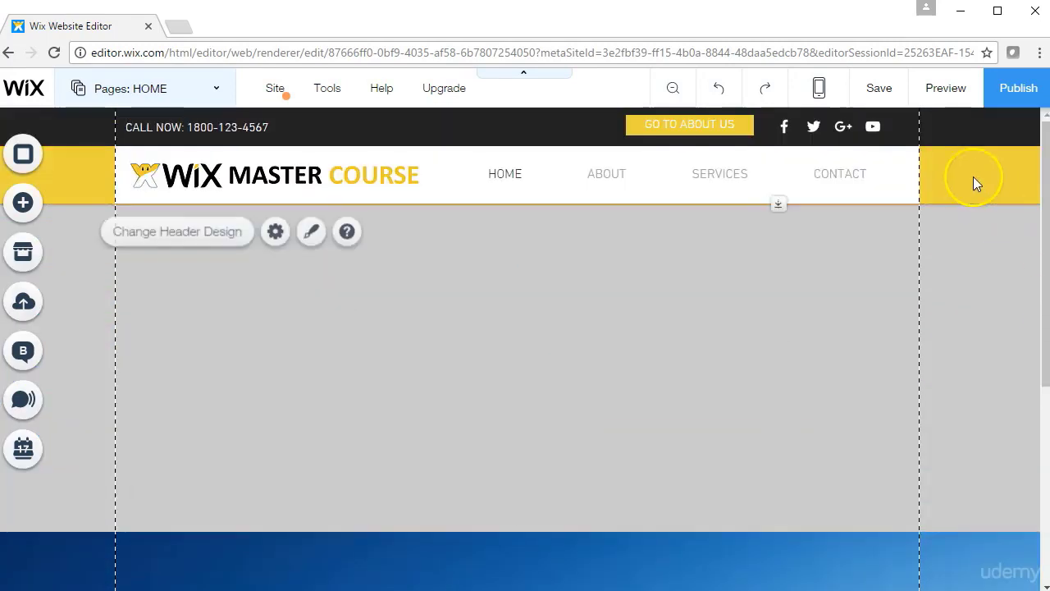
# Add the free Wix Exclusives image of a hand holding pink cotton candy and shrink it to fit inside the grey strip's left half
pyautogui.click(25, 205)
pyautogui.click(80, 155)
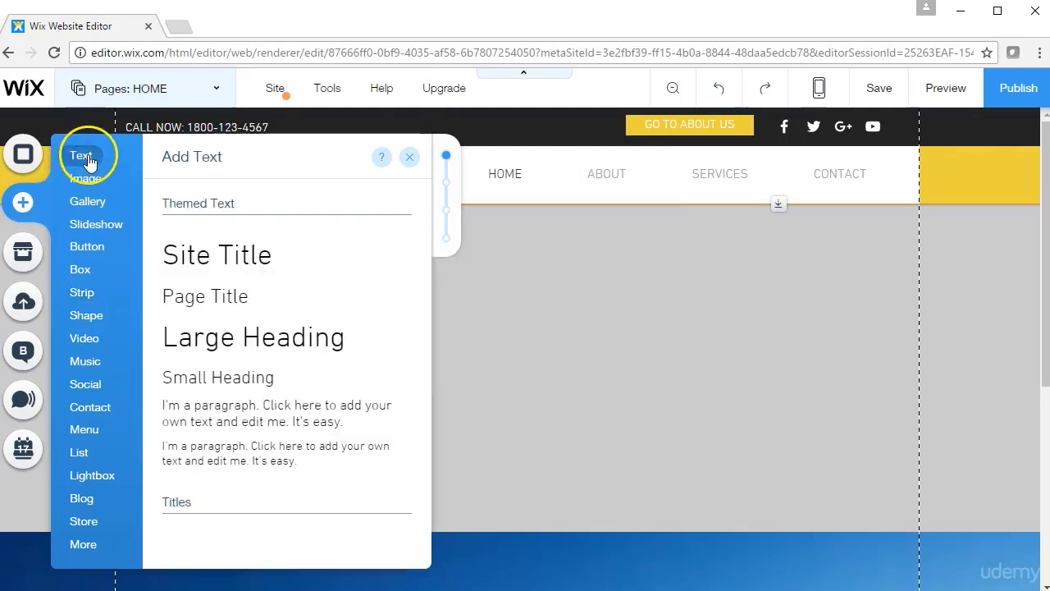
pyautogui.click(92, 180)
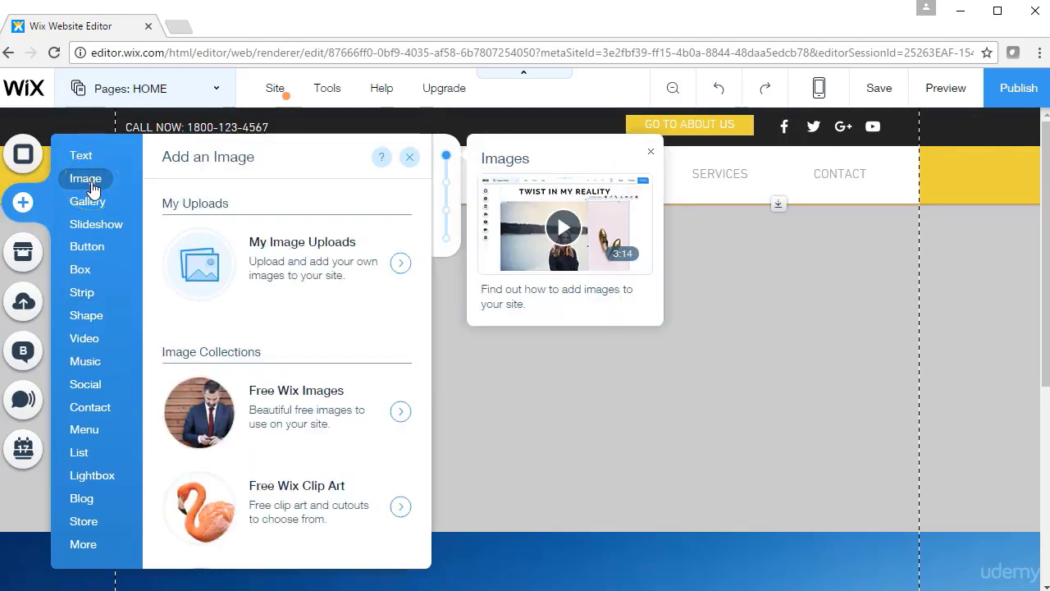
pyautogui.click(263, 261)
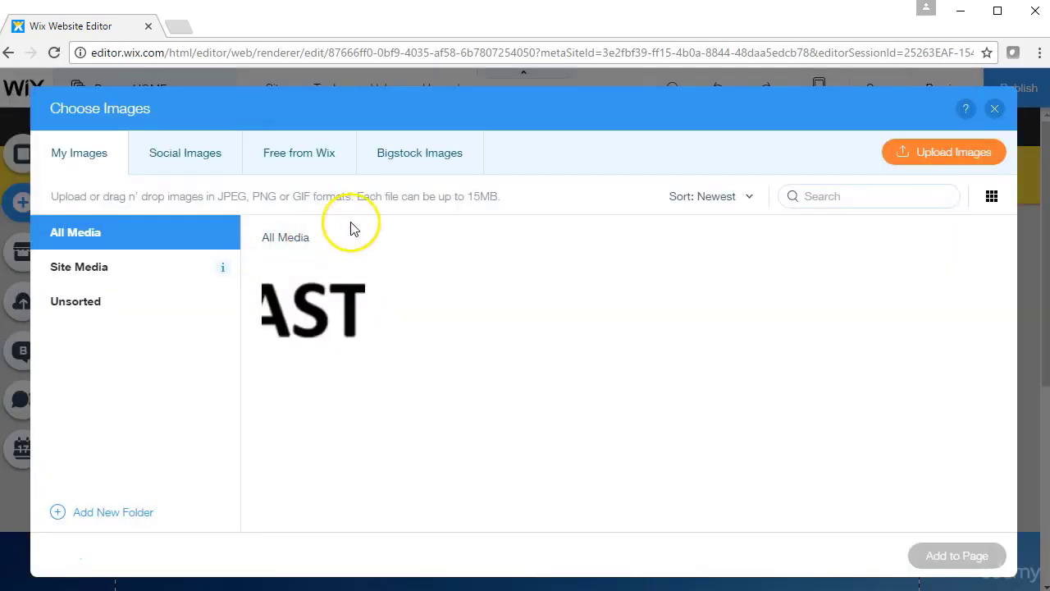
pyautogui.click(283, 166)
pyautogui.click(524, 293)
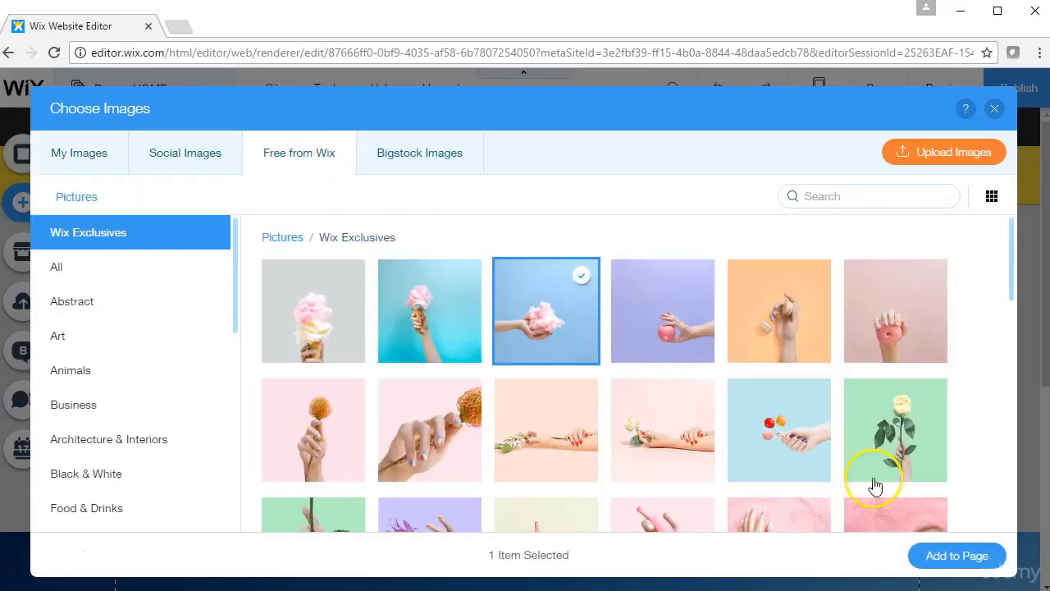
pyautogui.click(951, 556)
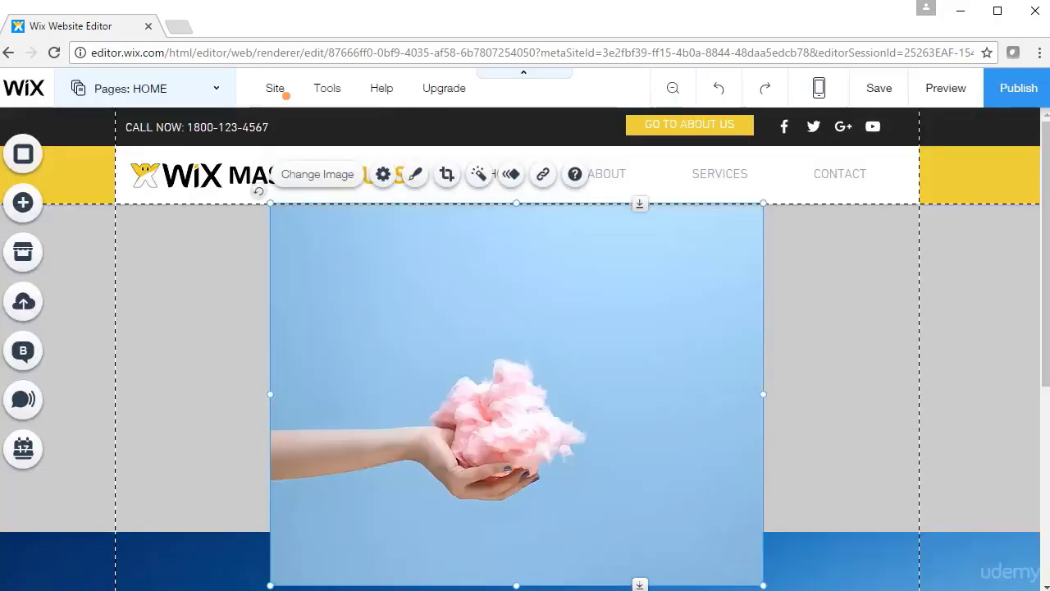
pyautogui.moveTo(762, 585); pyautogui.dragTo(399, 389)
pyautogui.click(669, 362)
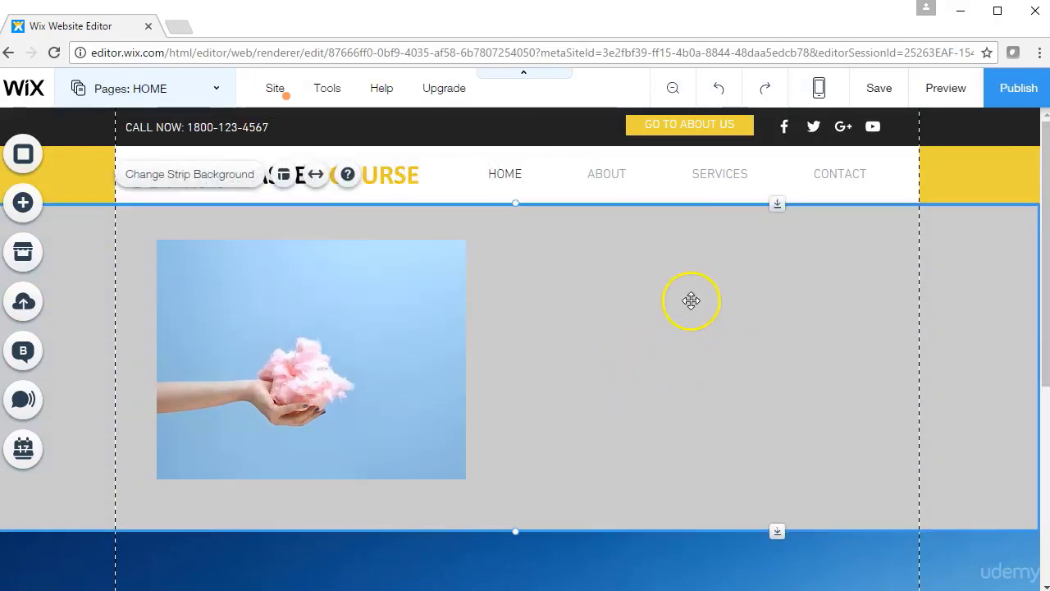
# Remove the grey strip, its image and the bird strip from the home page, and select the empty page
pyautogui.moveTo(1046, 348); pyautogui.dragTo(1045, 535)
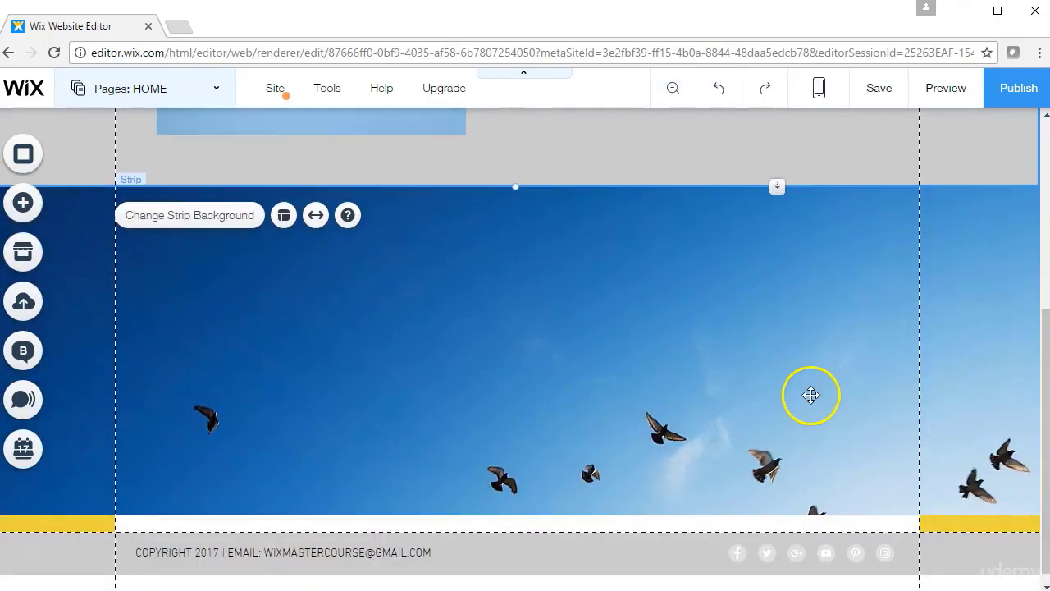
pyautogui.moveTo(1046, 456); pyautogui.dragTo(1041, 283)
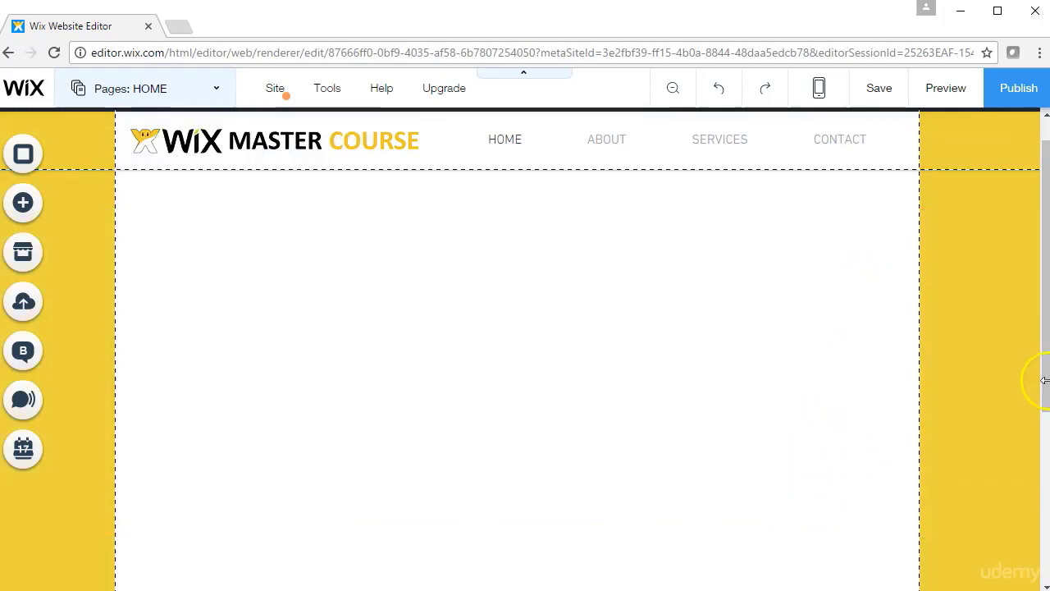
pyautogui.click(956, 305)
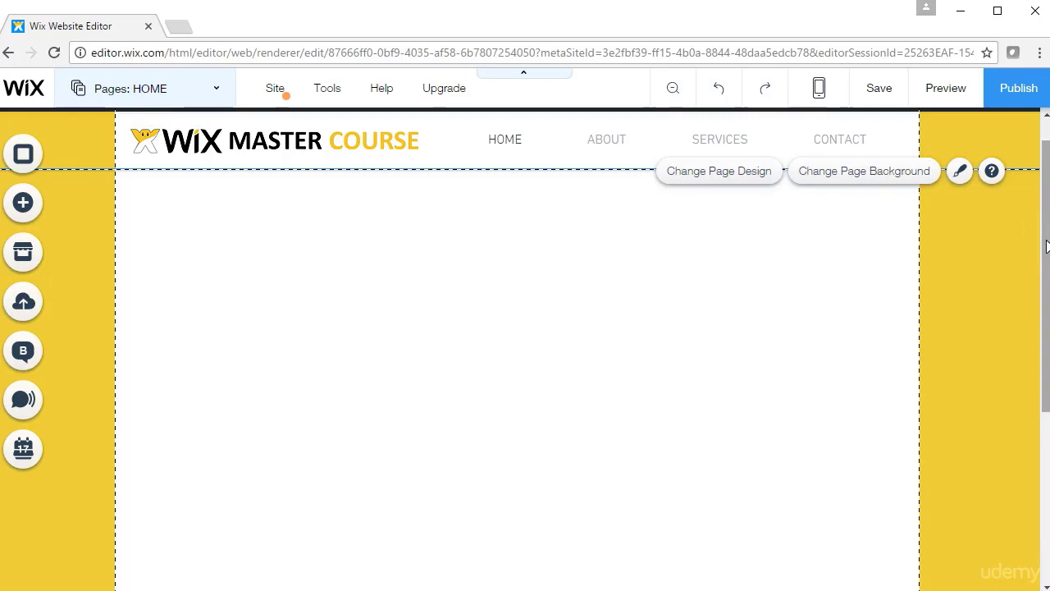
pyautogui.click(1030, 257)
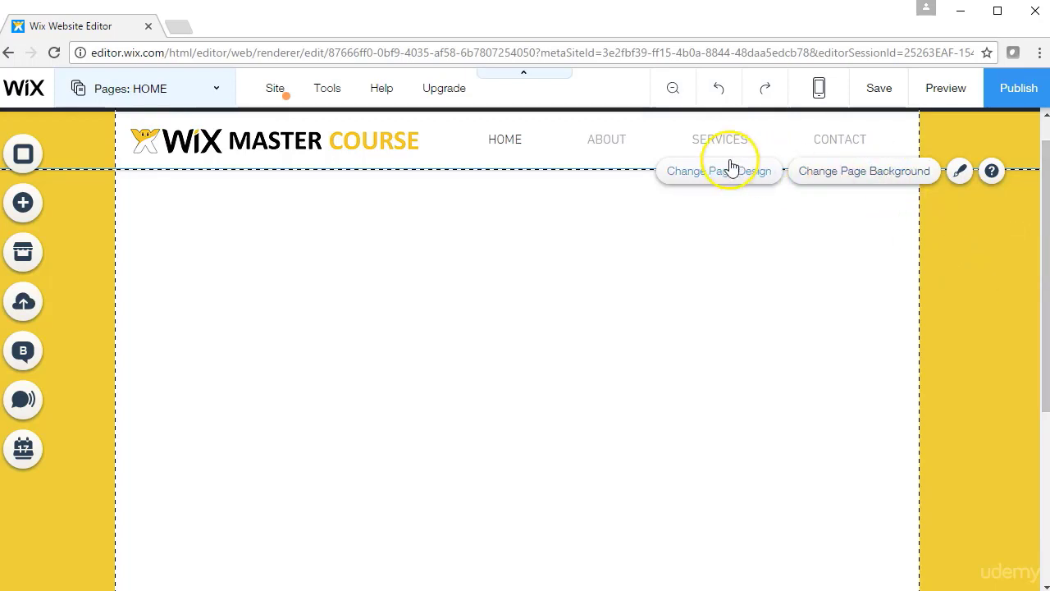
pyautogui.scroll(1, 1047, 264)
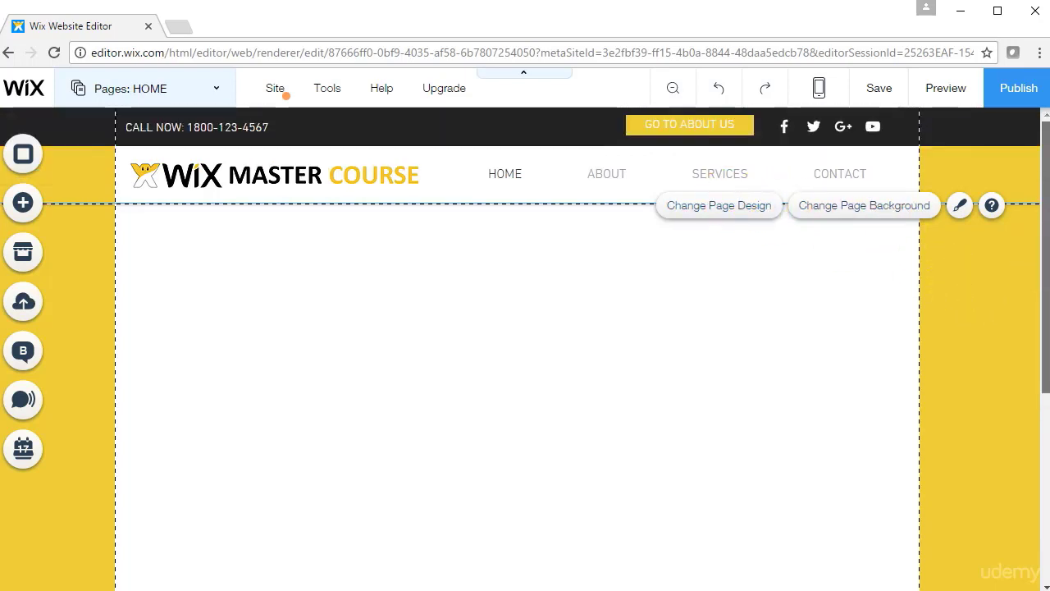